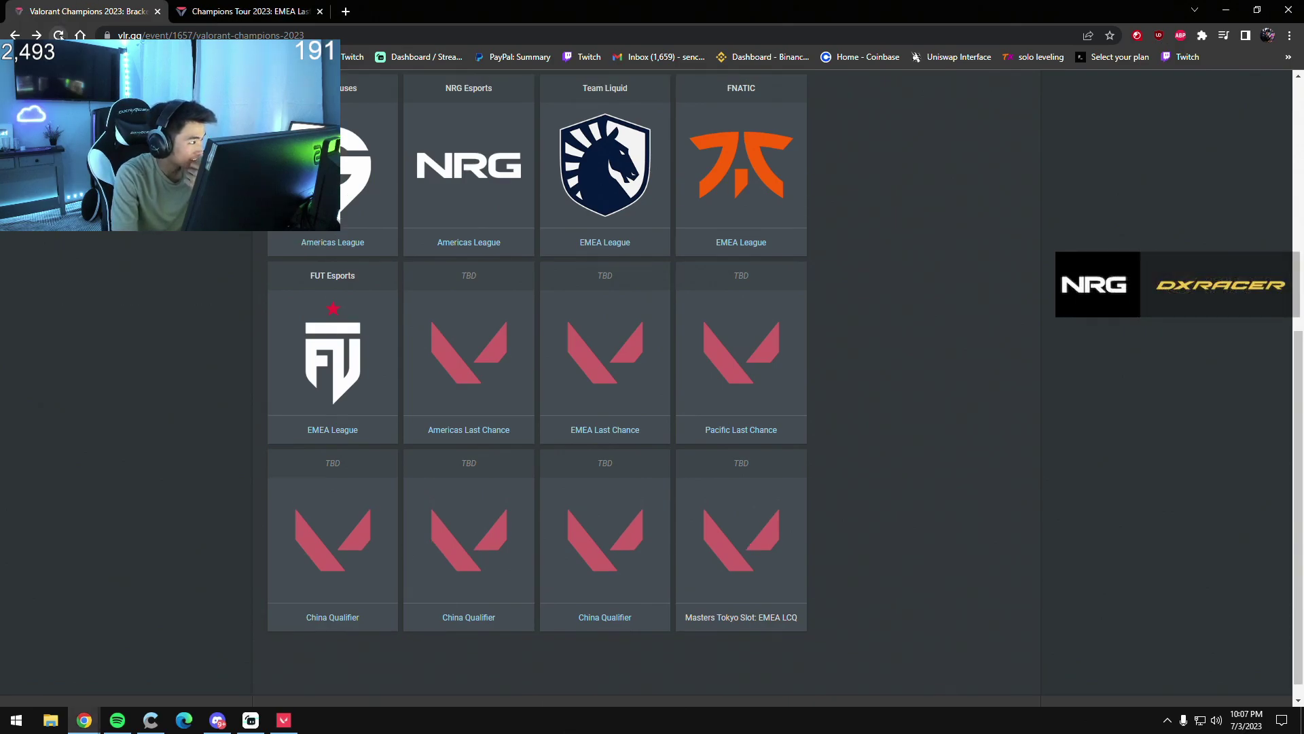
pyautogui.scroll(1, 169, 248)
pyautogui.scroll(2, 169, 246)
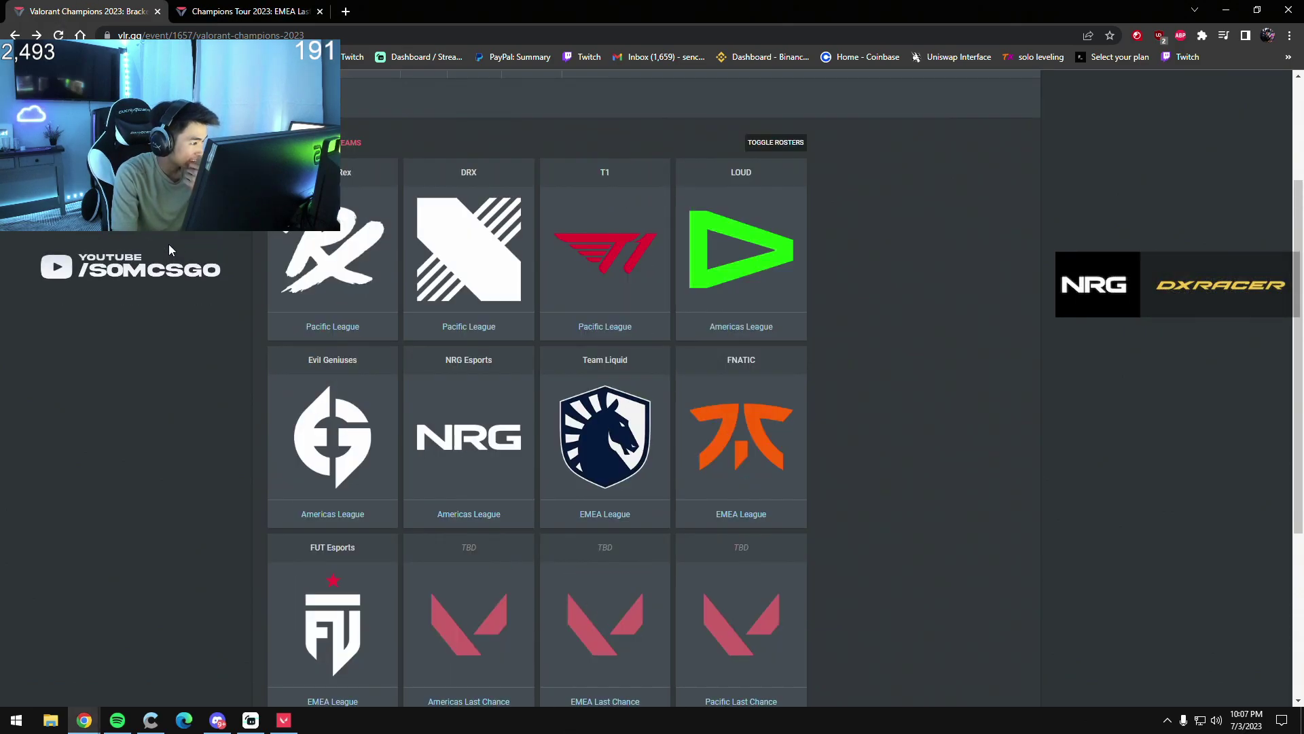
pyautogui.scroll(2, 168, 244)
pyautogui.click(389, 256)
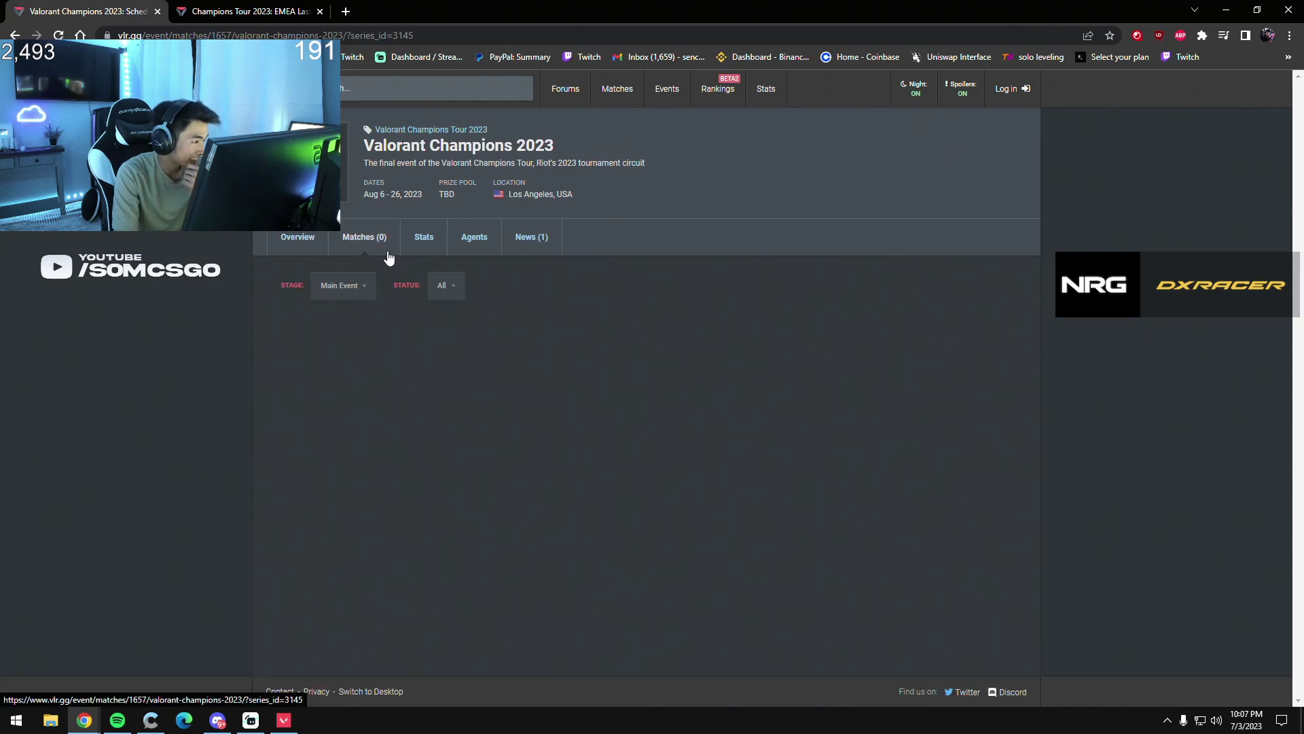
pyautogui.click(296, 238)
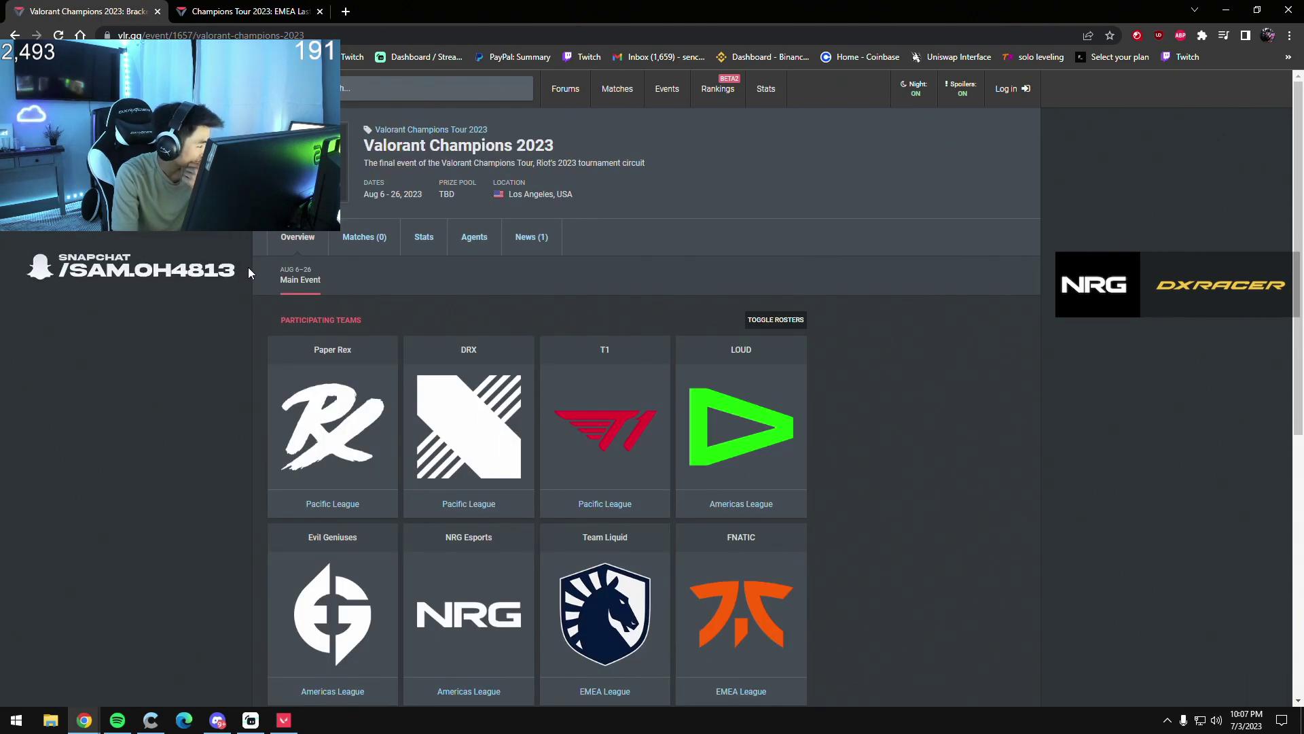
pyautogui.scroll(-3, 245, 271)
pyautogui.scroll(-2, 239, 278)
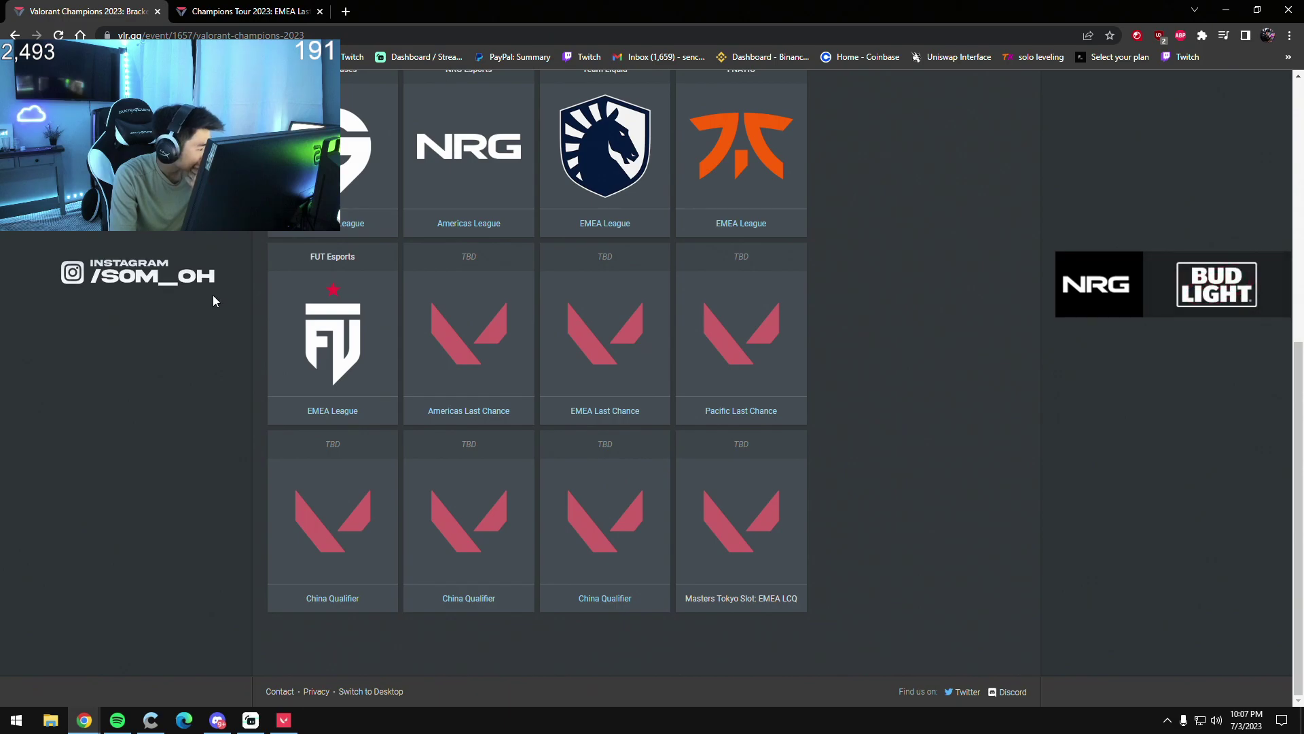
pyautogui.rightClick(247, 298)
pyautogui.click(149, 304)
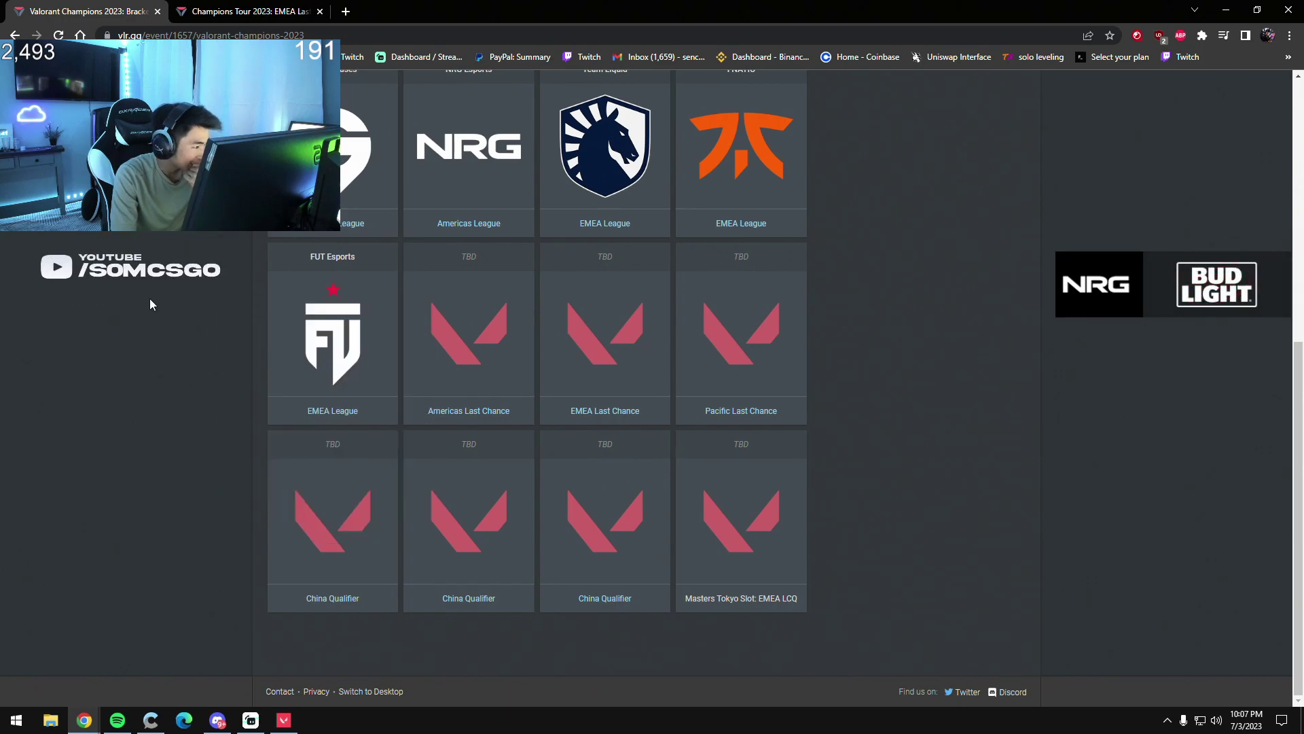
pyautogui.scroll(2, 159, 309)
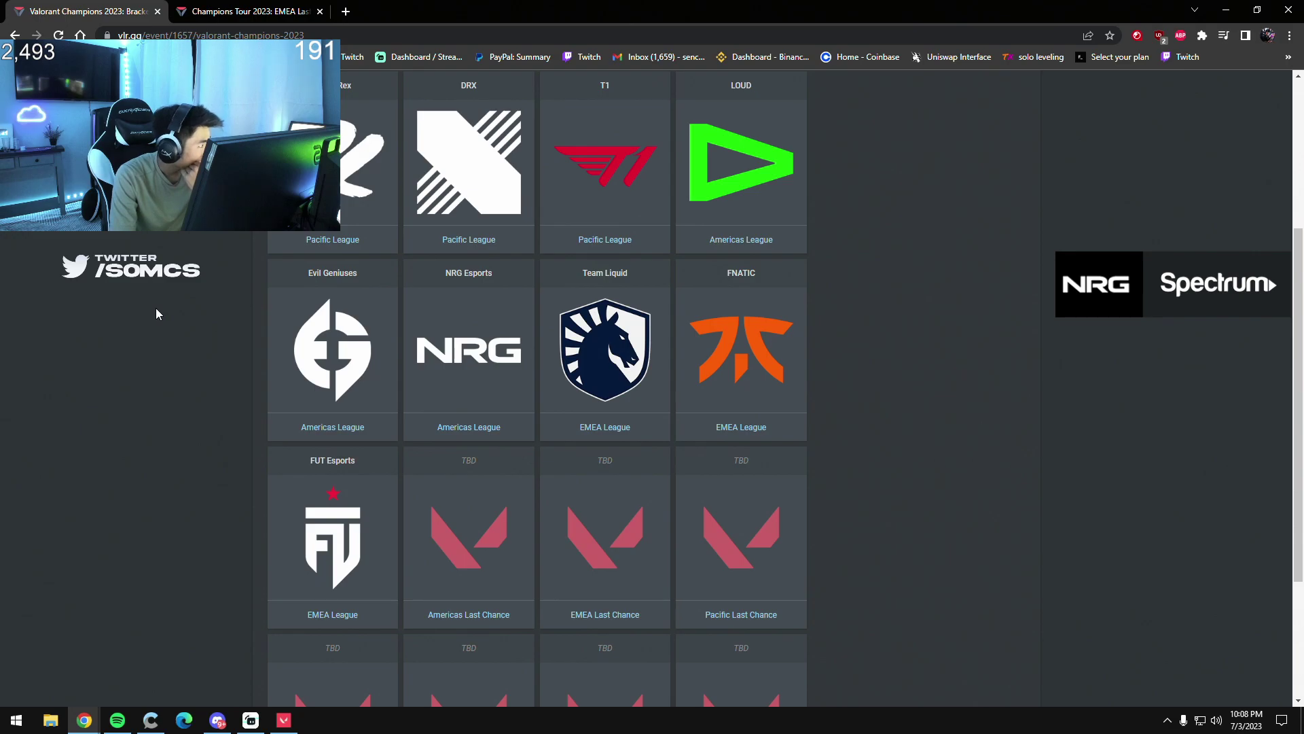
pyautogui.scroll(-3, 156, 314)
pyautogui.scroll(3, 258, 412)
pyautogui.scroll(1, 257, 412)
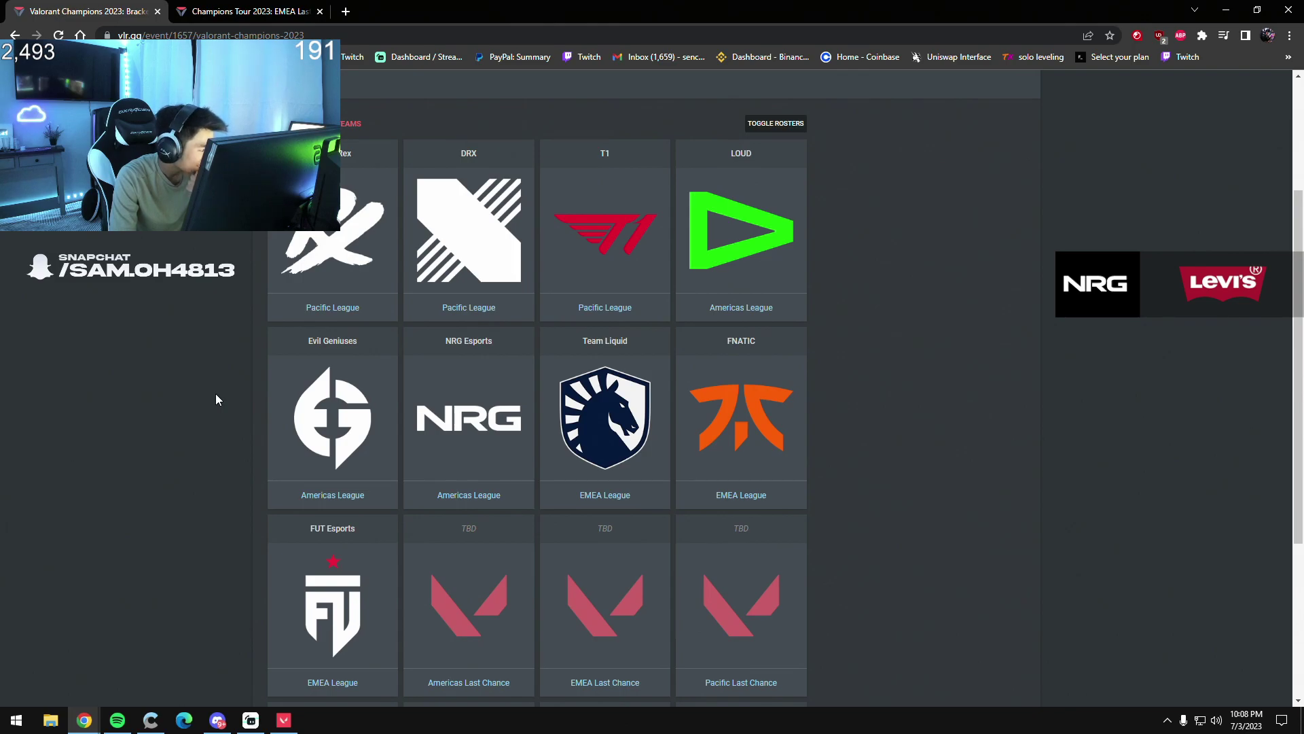
pyautogui.scroll(-2, 216, 395)
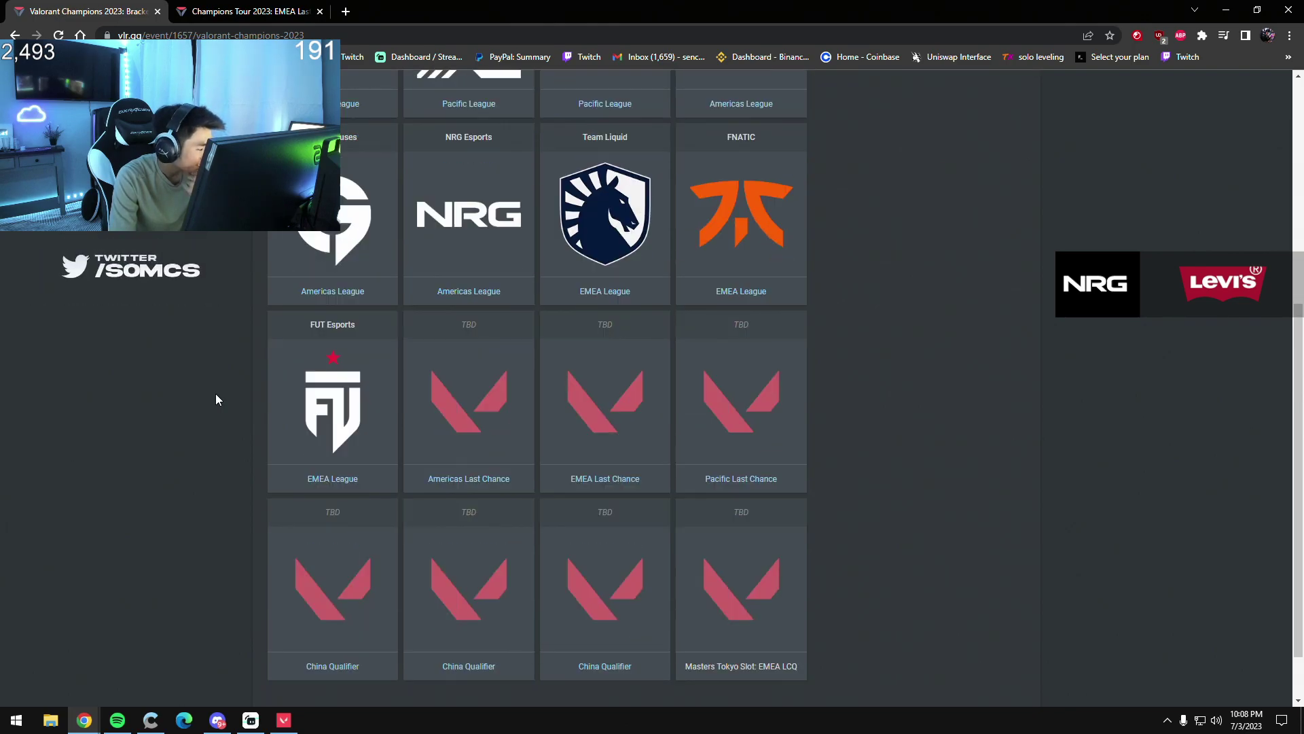